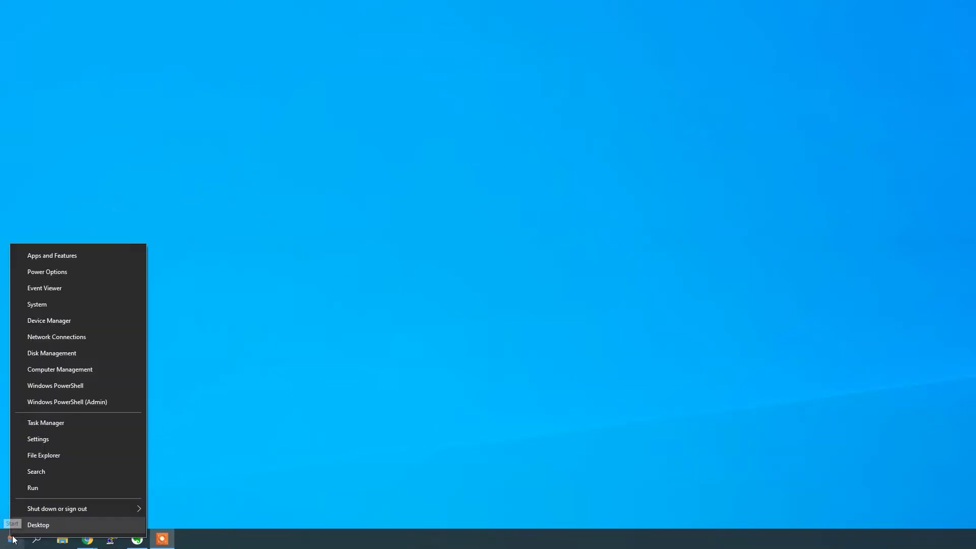
Launch Task Manager and show the Threadripper's CPU utilization graphs on the Performance page
click(45, 423)
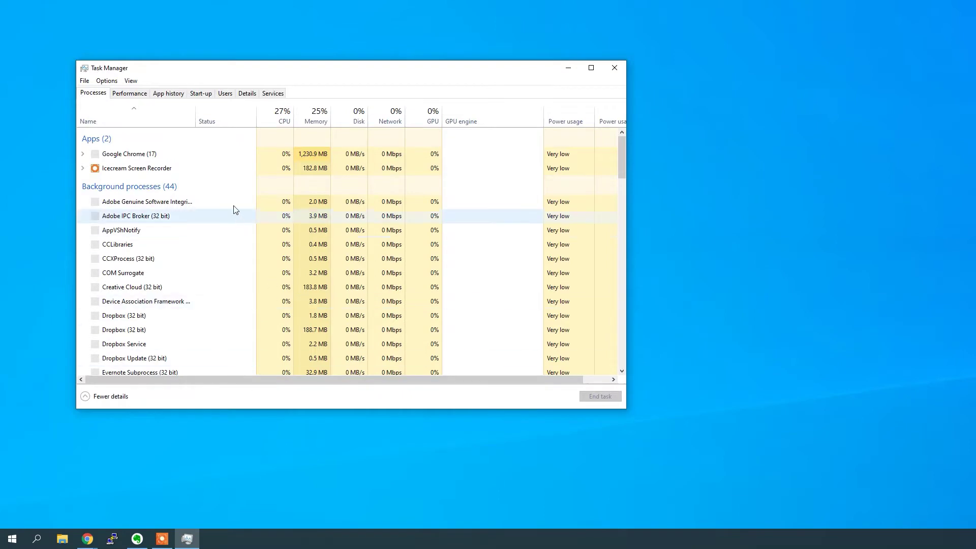
click(129, 94)
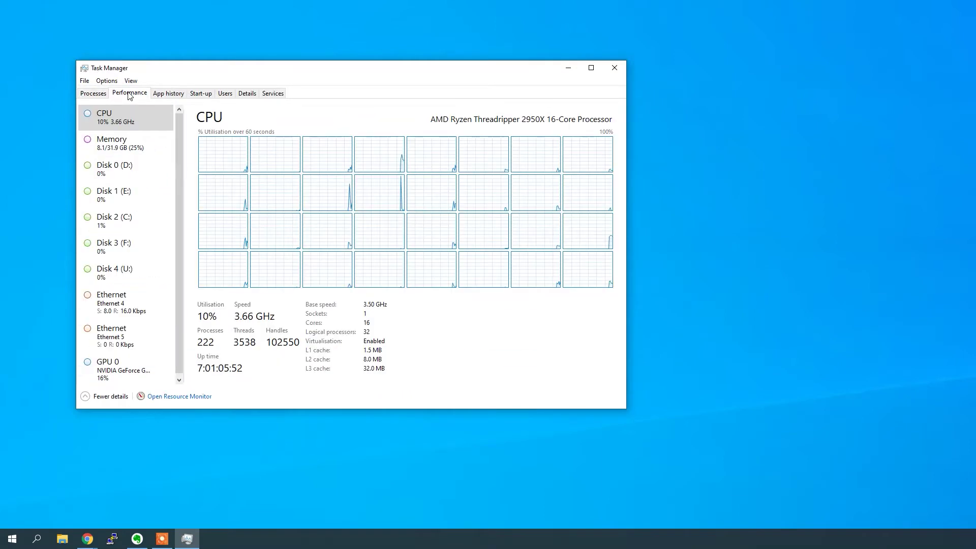
click(103, 123)
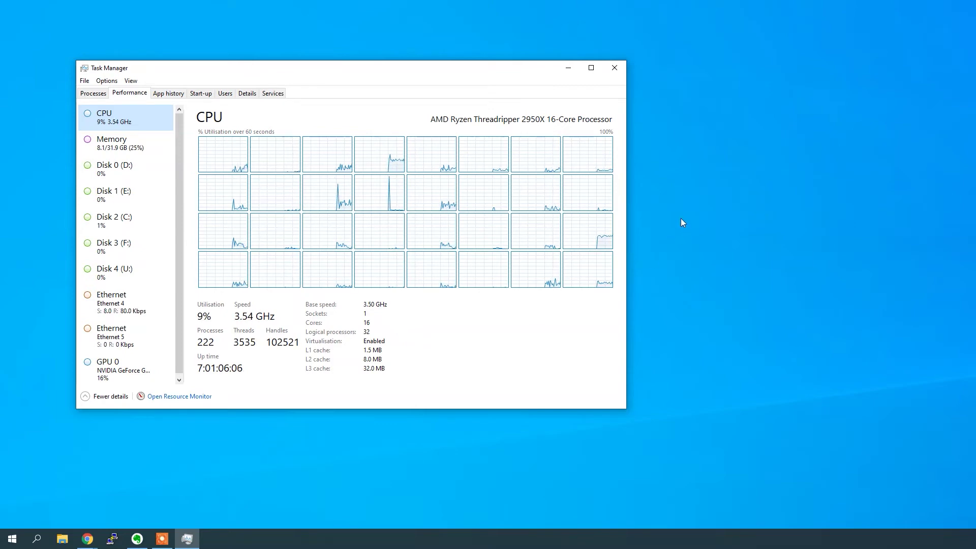
Search Google for 'cpuid hwmonitor' and go to the official HWMonitor page
key(alt+Tab)
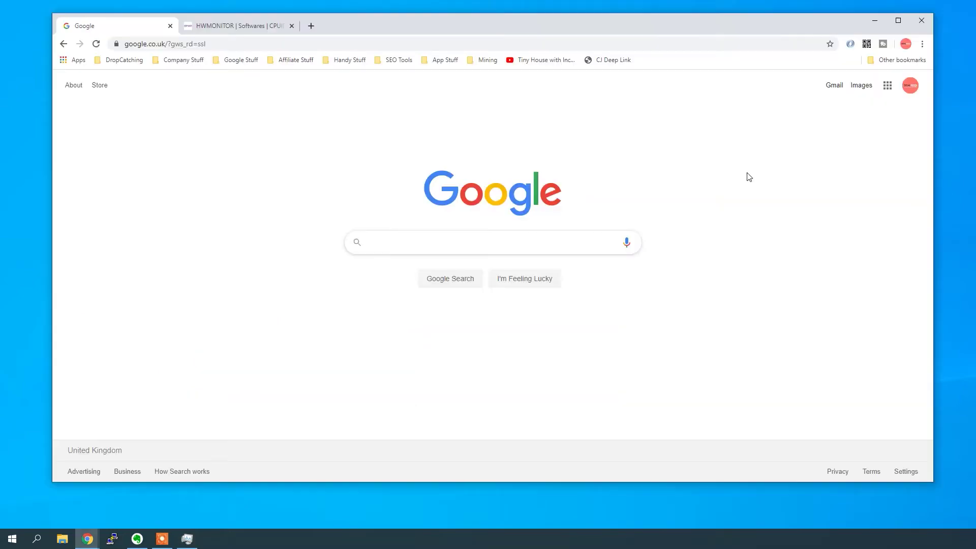
text(cpuid hw)
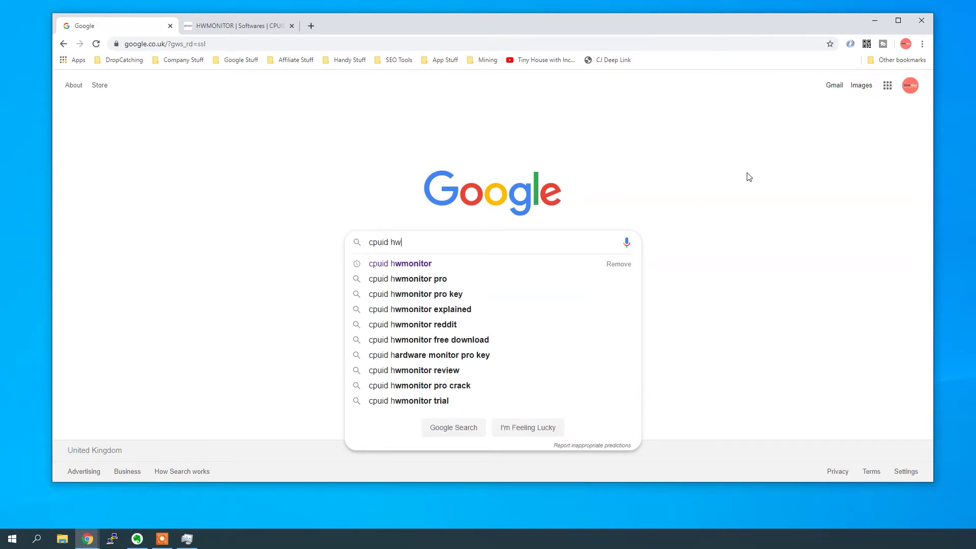
text(monitor)
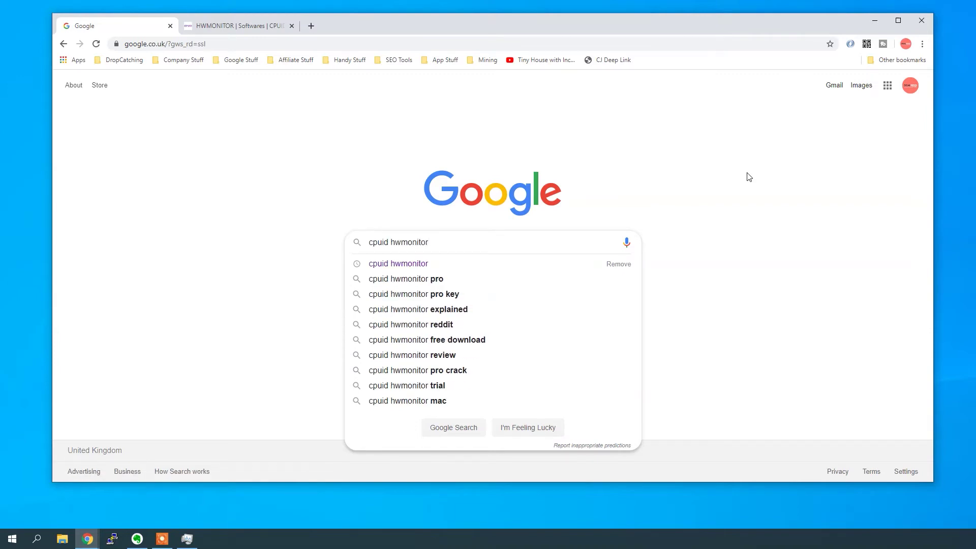
key(Return)
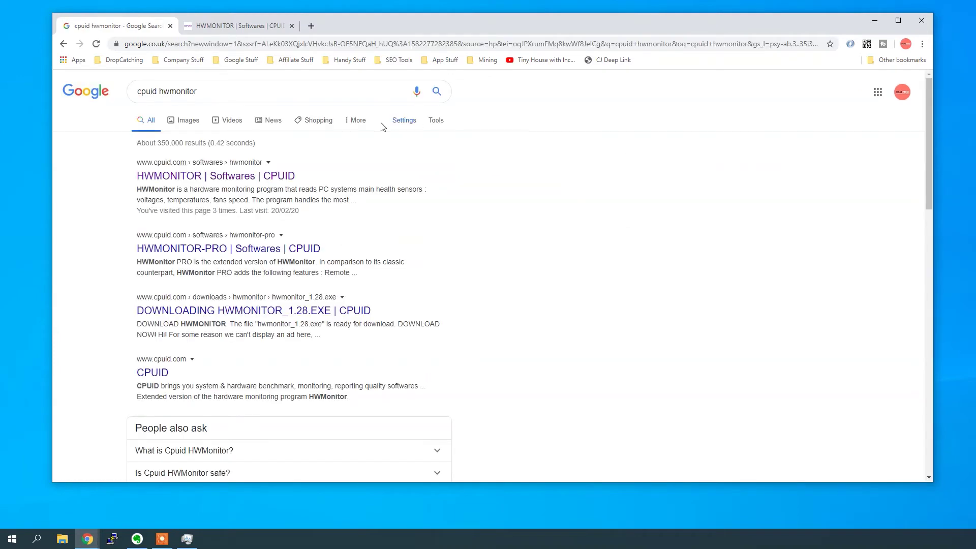
click(181, 176)
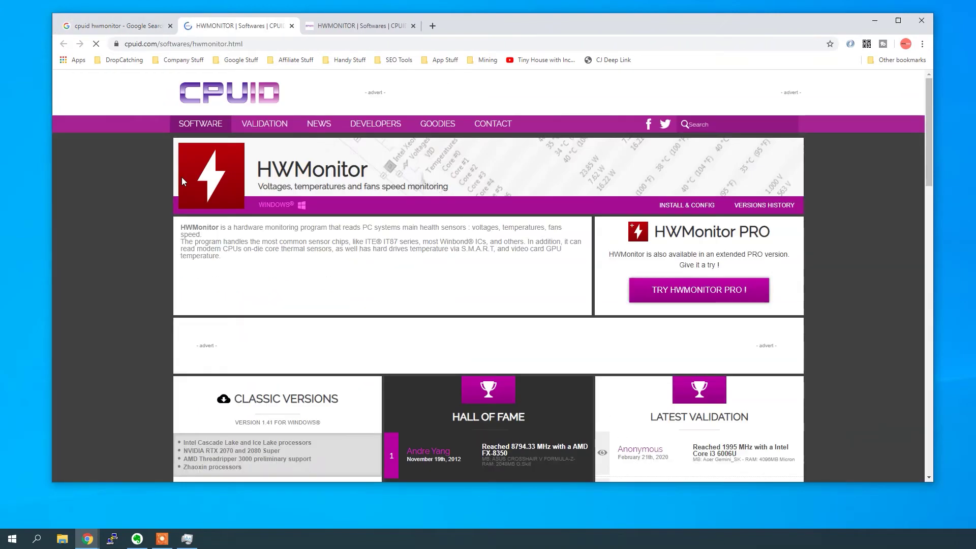
scroll(363, 242, down, 2)
scroll(363, 242, down, 2)
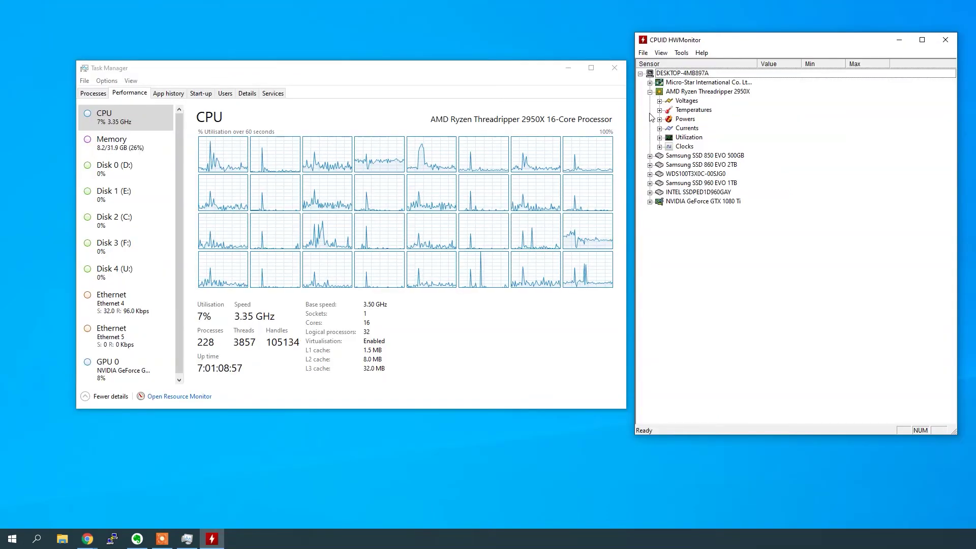
Expand Clocks under the AMD Ryzen Threadripper 2950X to list cores 0–15
click(659, 146)
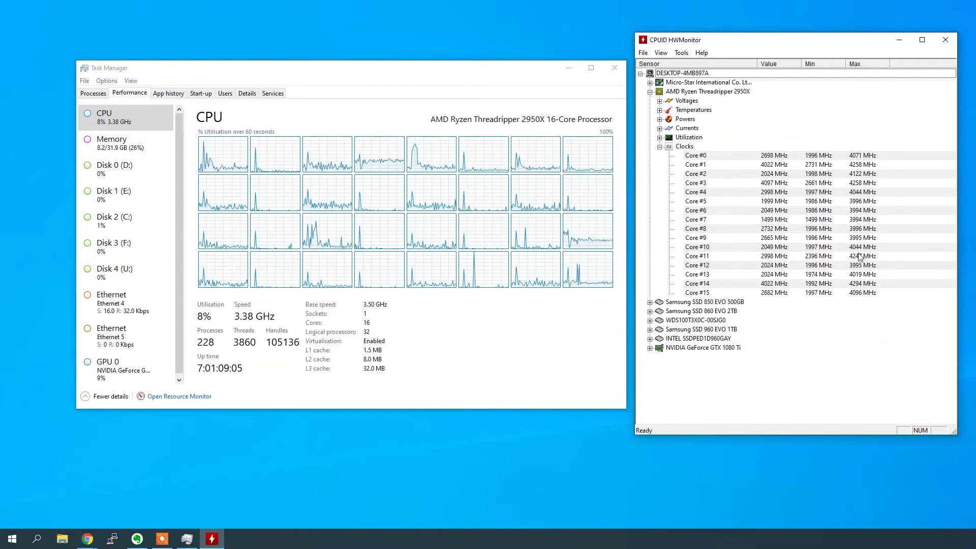
Expand the Temperatures, Powers and Utilization branches under the Threadripper in HWMonitor
click(660, 109)
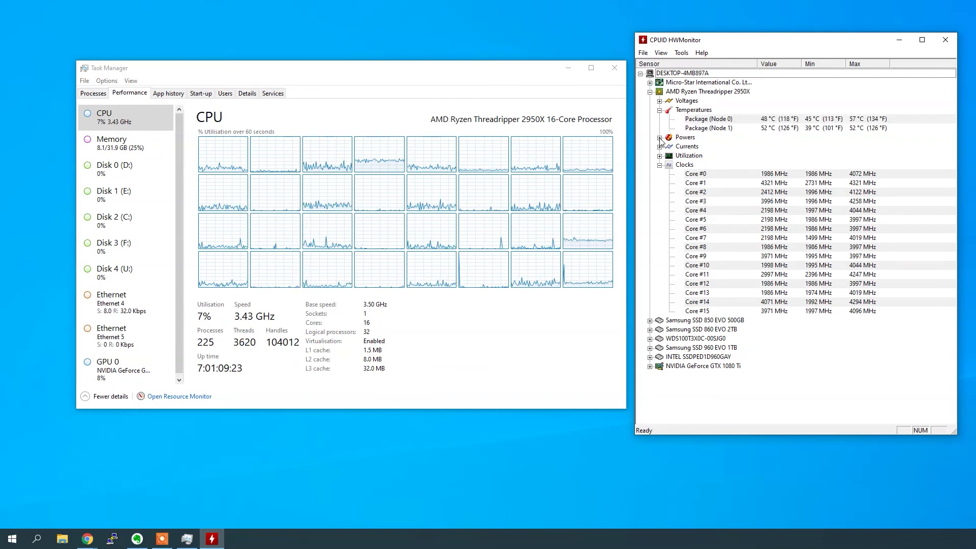
click(659, 137)
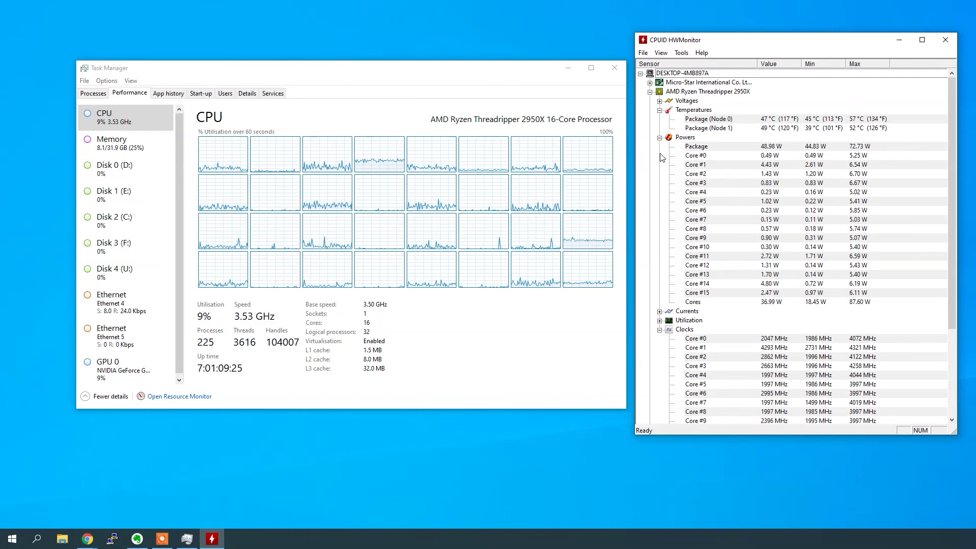
click(660, 320)
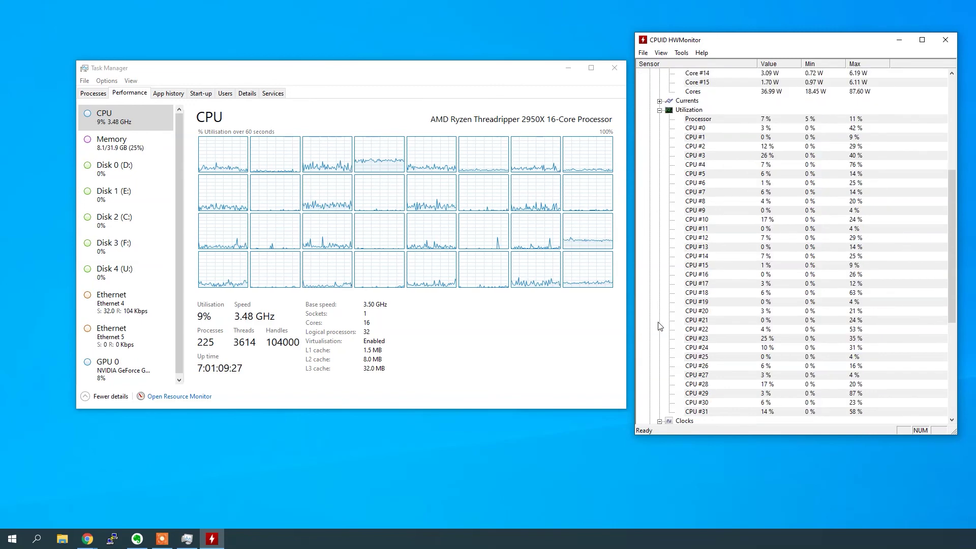